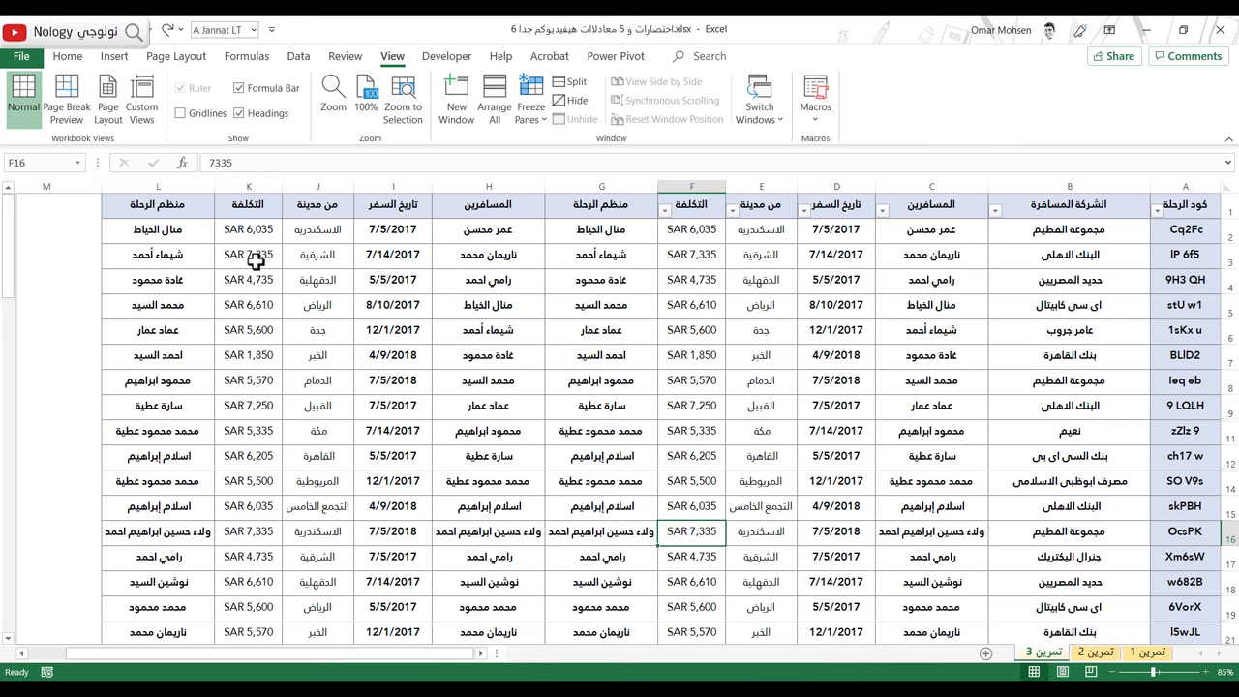
In print preview, set the paper size to A4 and the orientation to Landscape
key("ctrl+p")
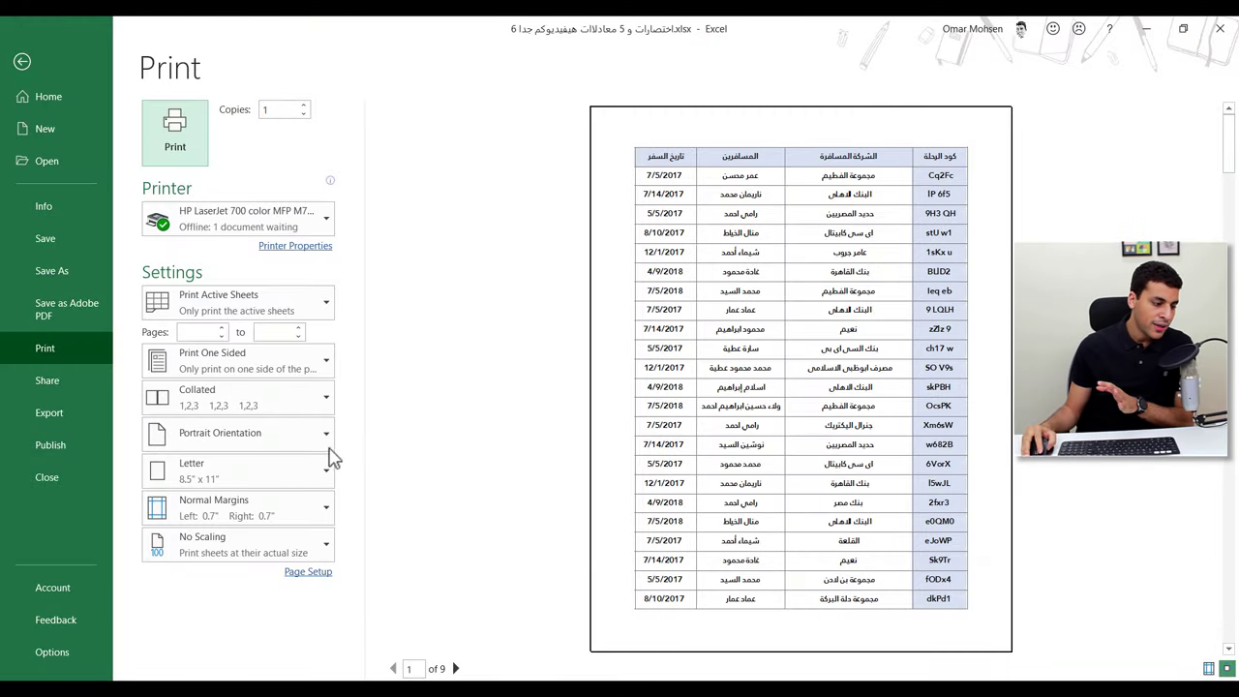
left_click(277, 474)
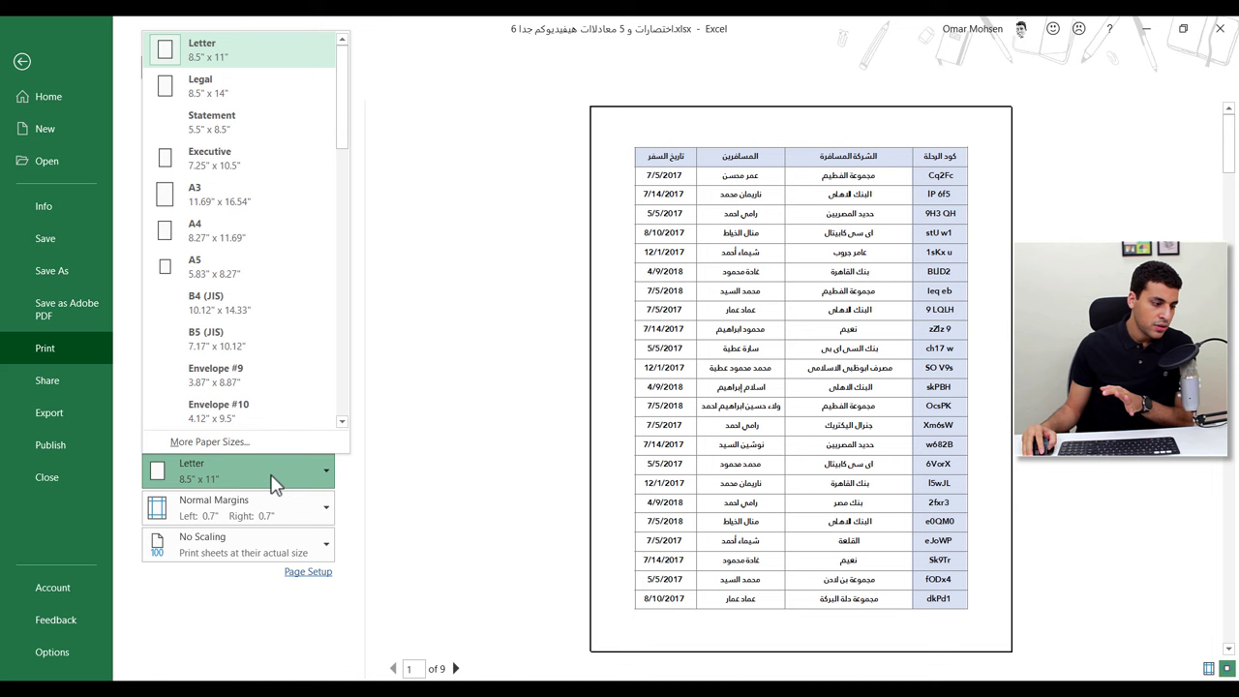
left_click(242, 231)
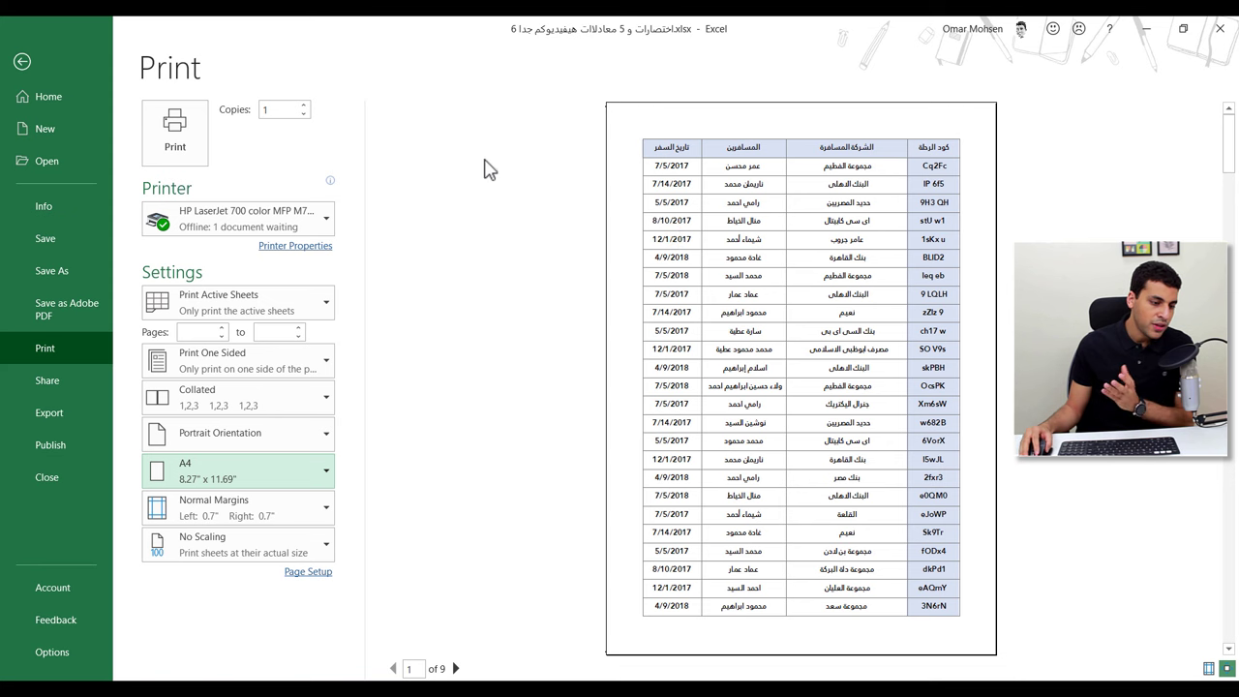
left_click(302, 441)
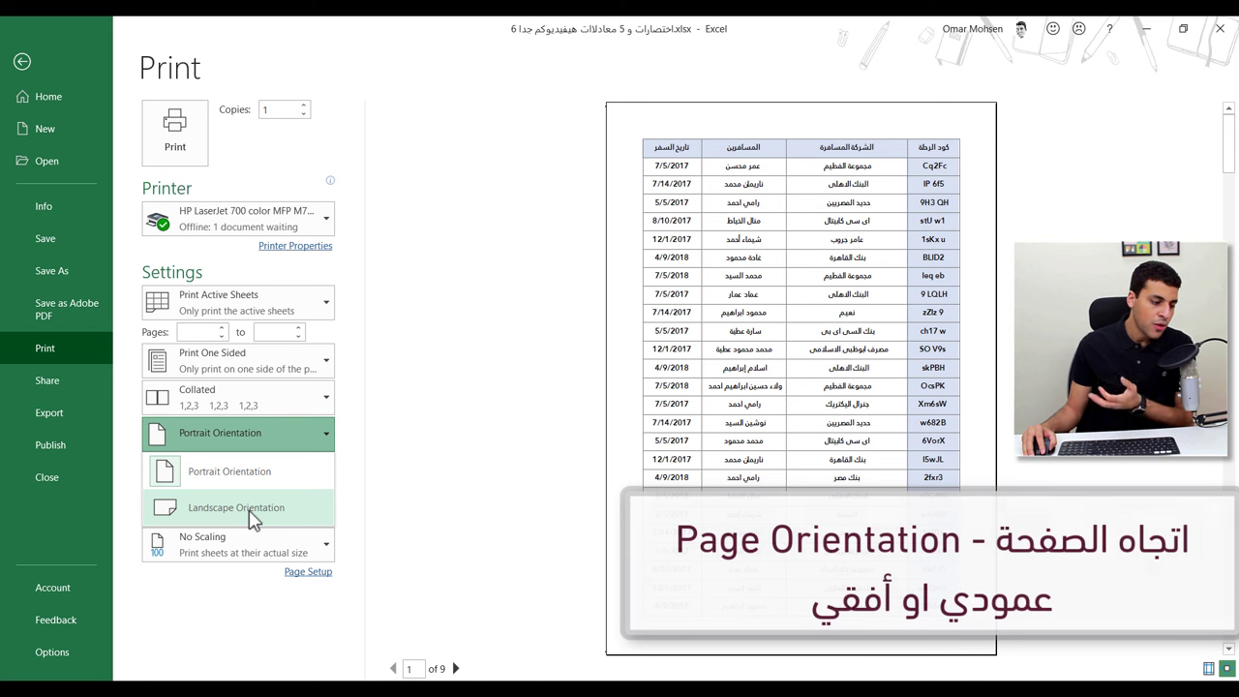
left_click(250, 515)
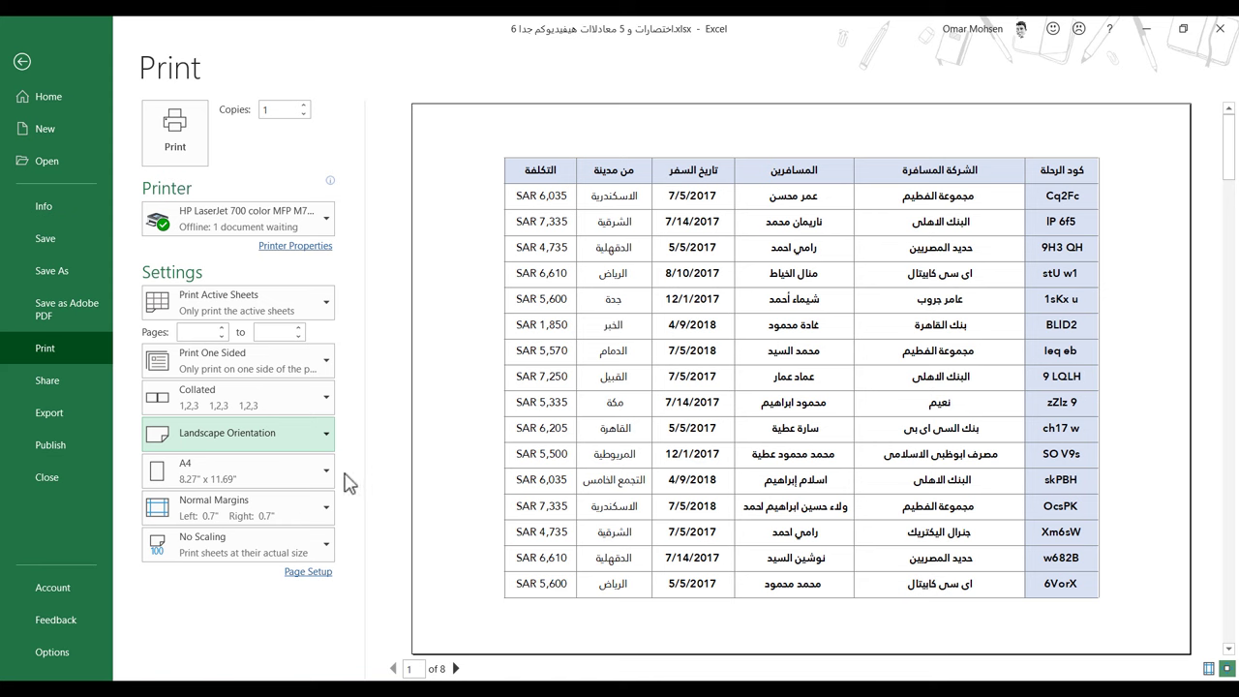
Apply the Narrow margin preset, then drag the top and bottom margins outward to fit more rows
left_click(266, 520)
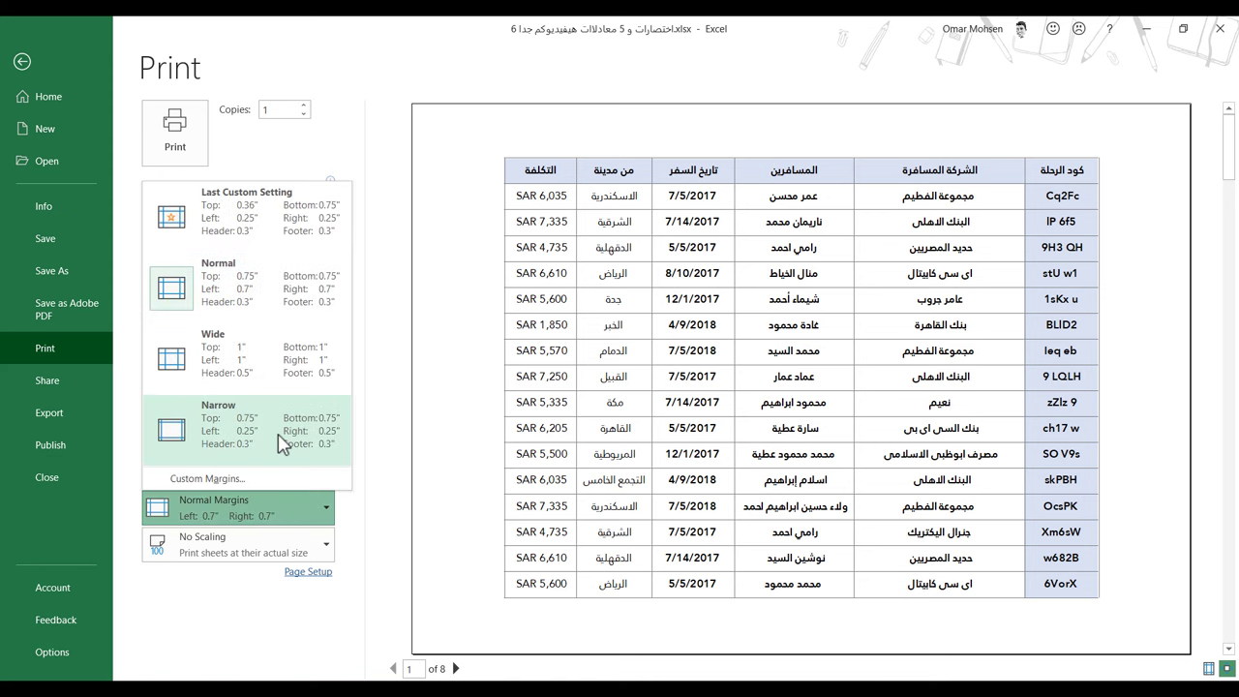
left_click(254, 418)
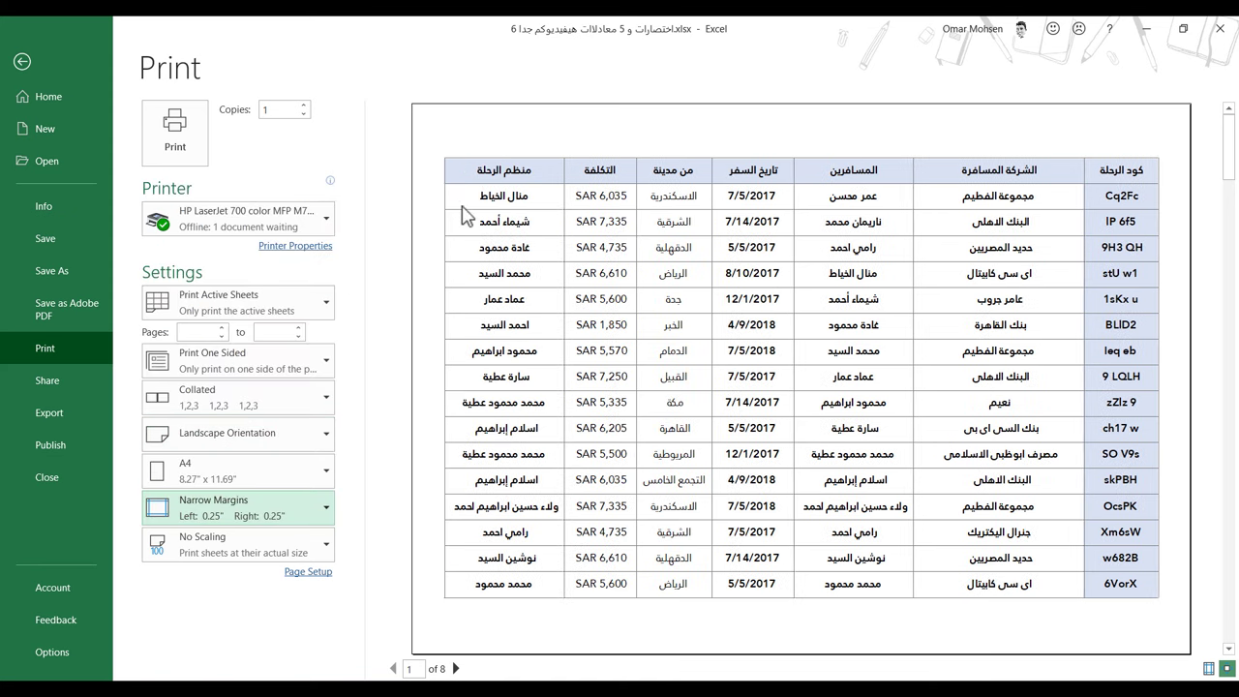
left_click(1210, 669)
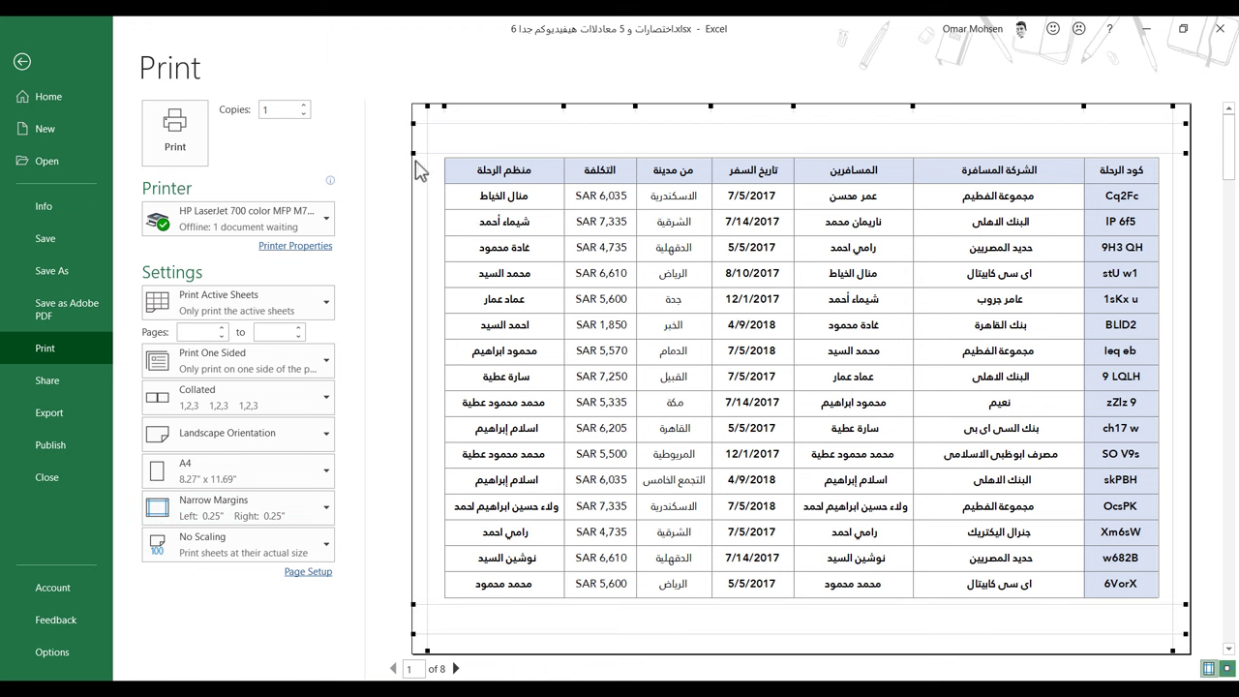
left_click_drag(414, 157, 416, 123)
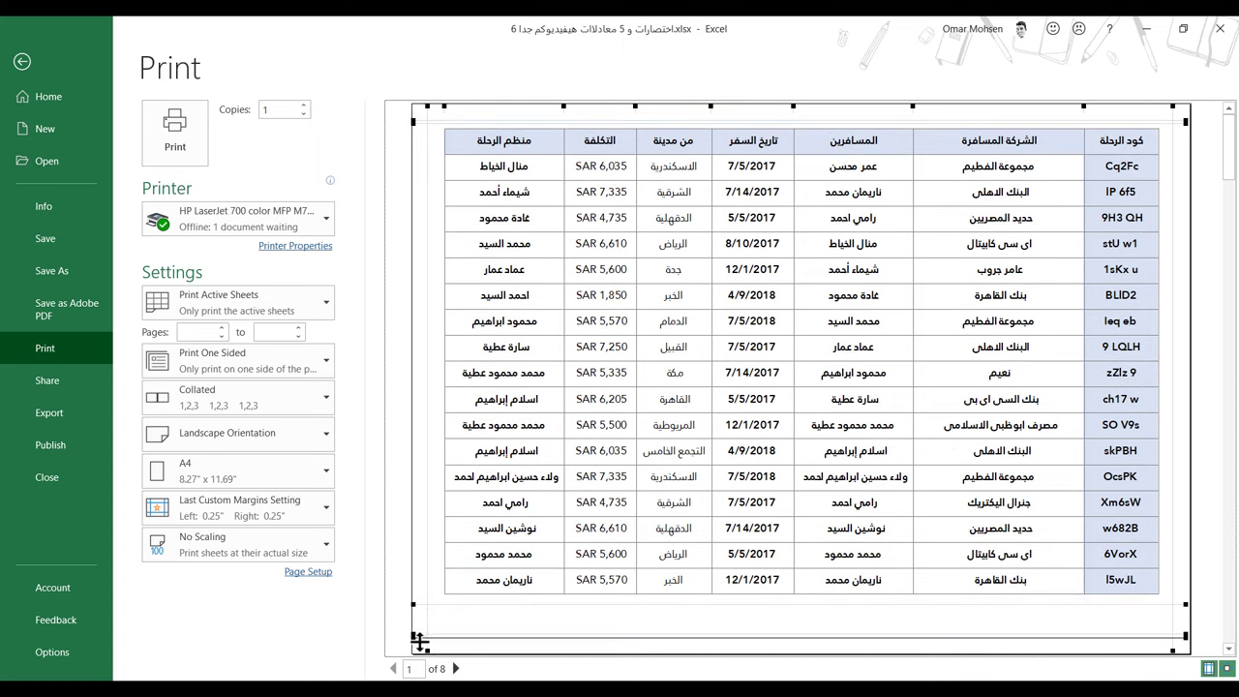
left_click_drag(418, 641, 419, 638)
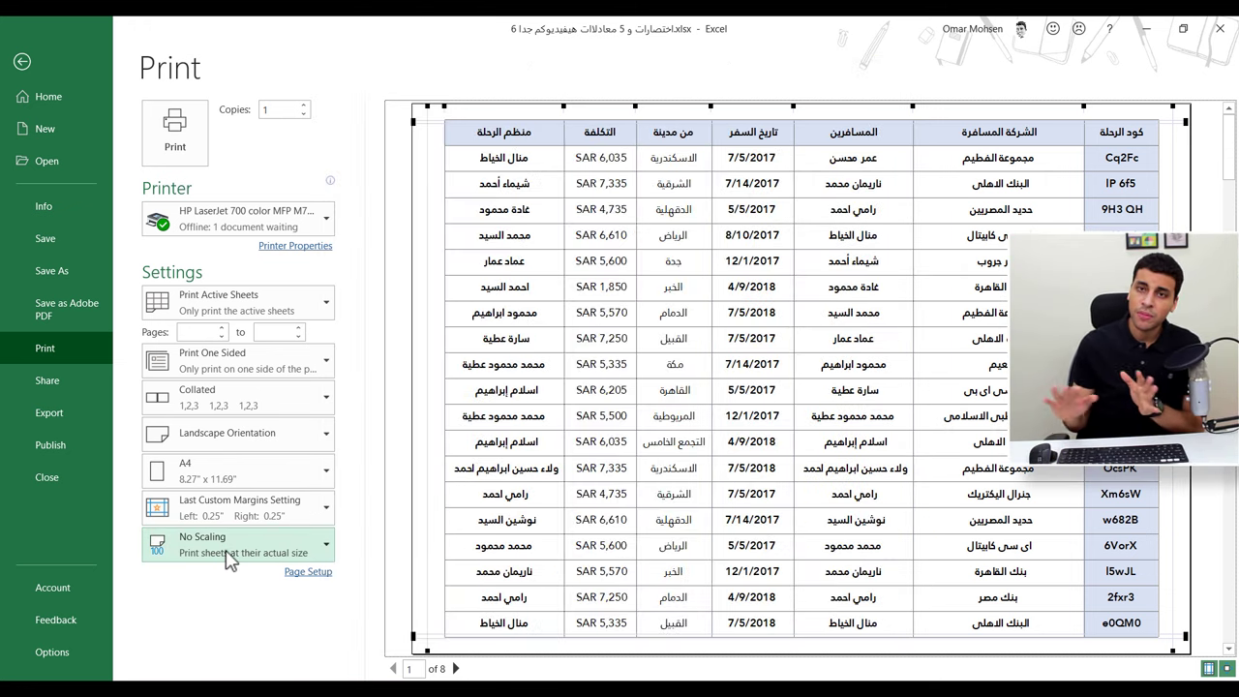
Set scaling to Fit All Columns on One Page and page through the 3-page preview
left_click(230, 560)
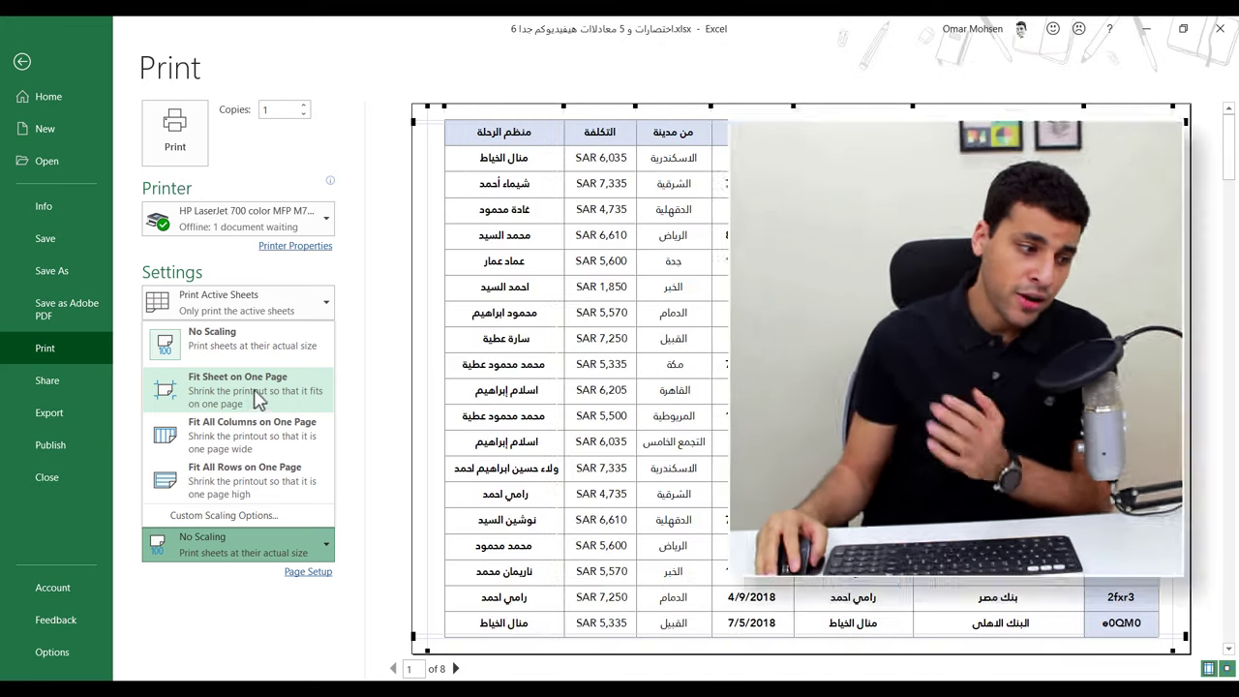
left_click(258, 401)
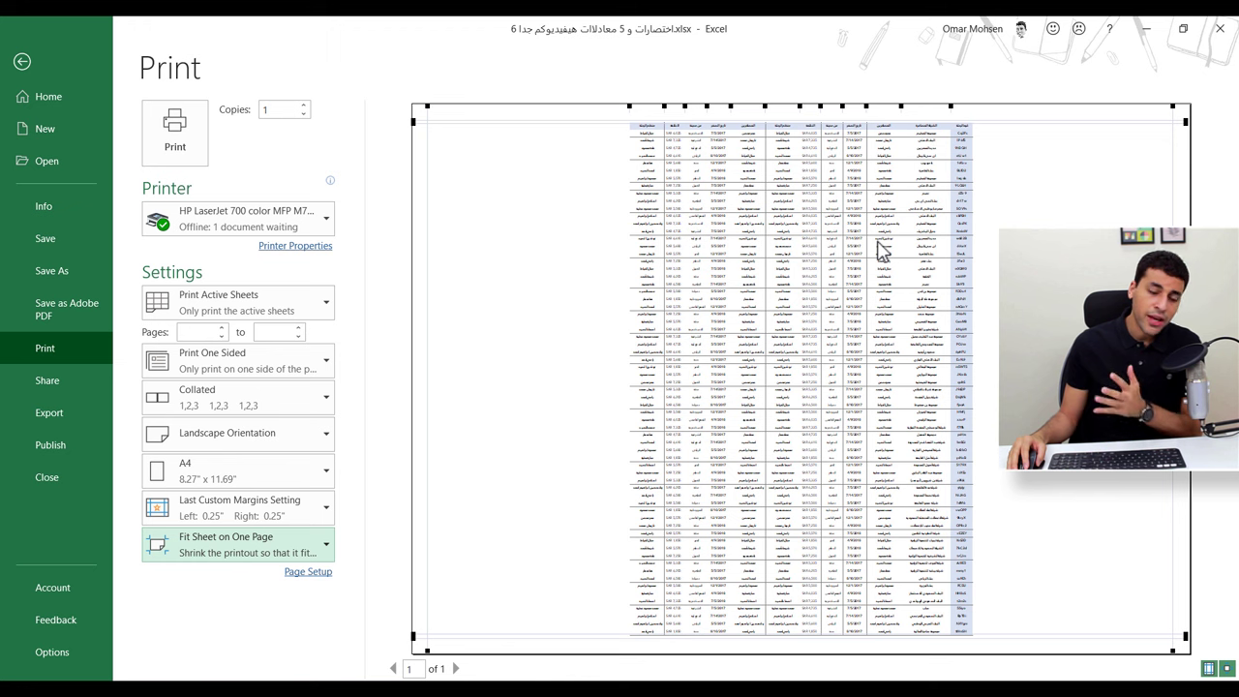
left_click(223, 552)
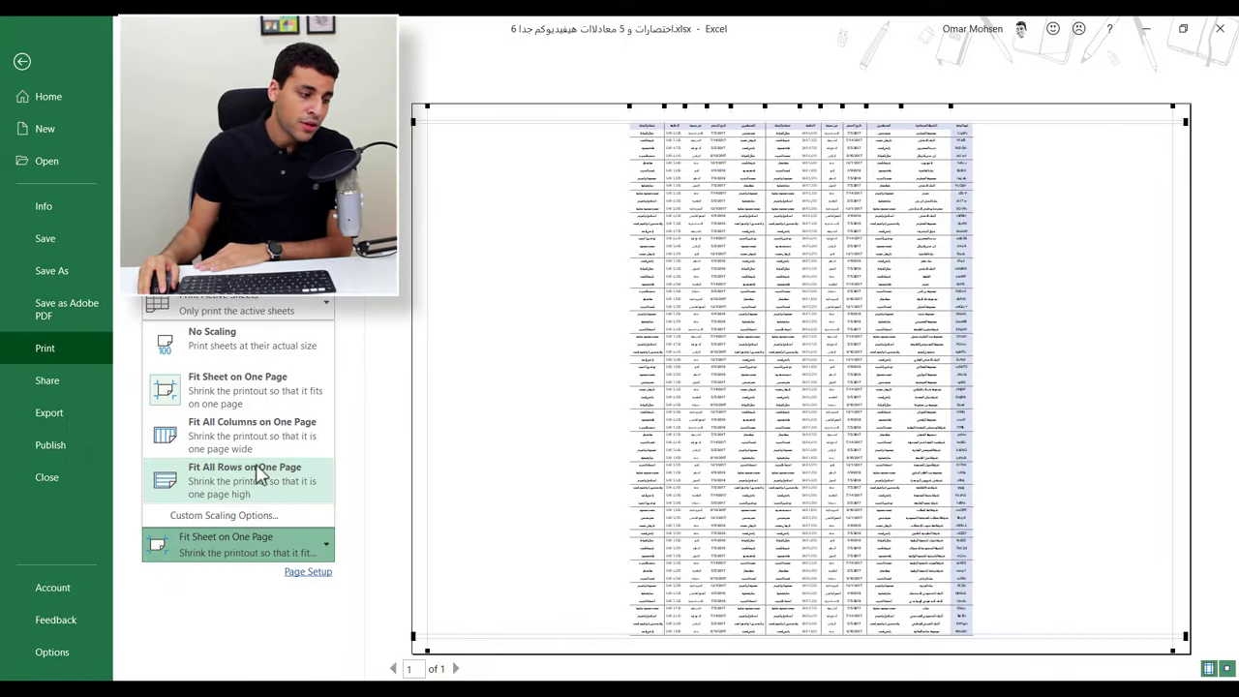
left_click(263, 440)
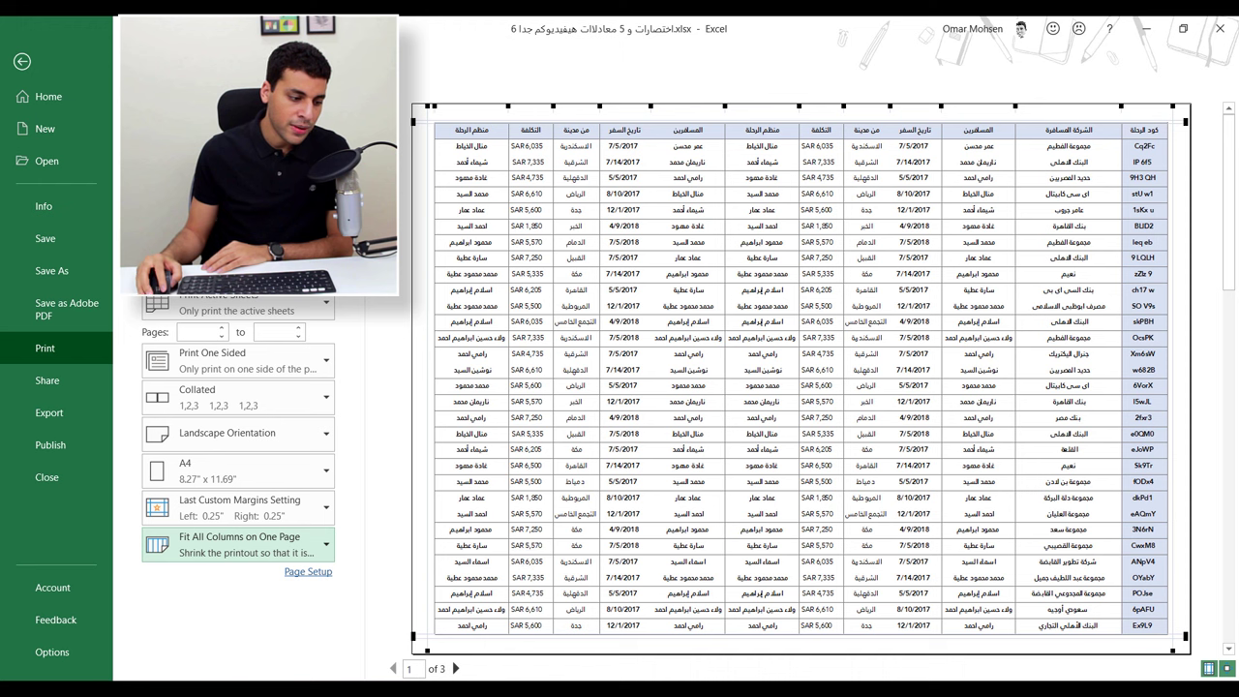
left_click(456, 668)
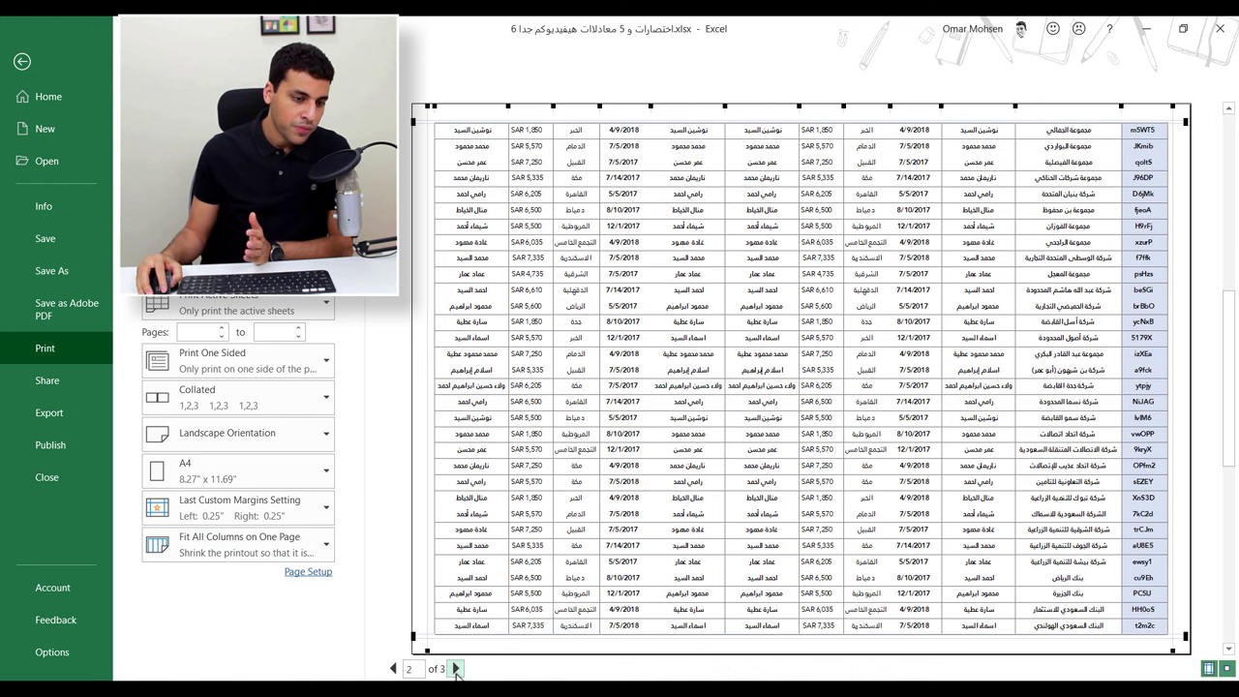
left_click(456, 669)
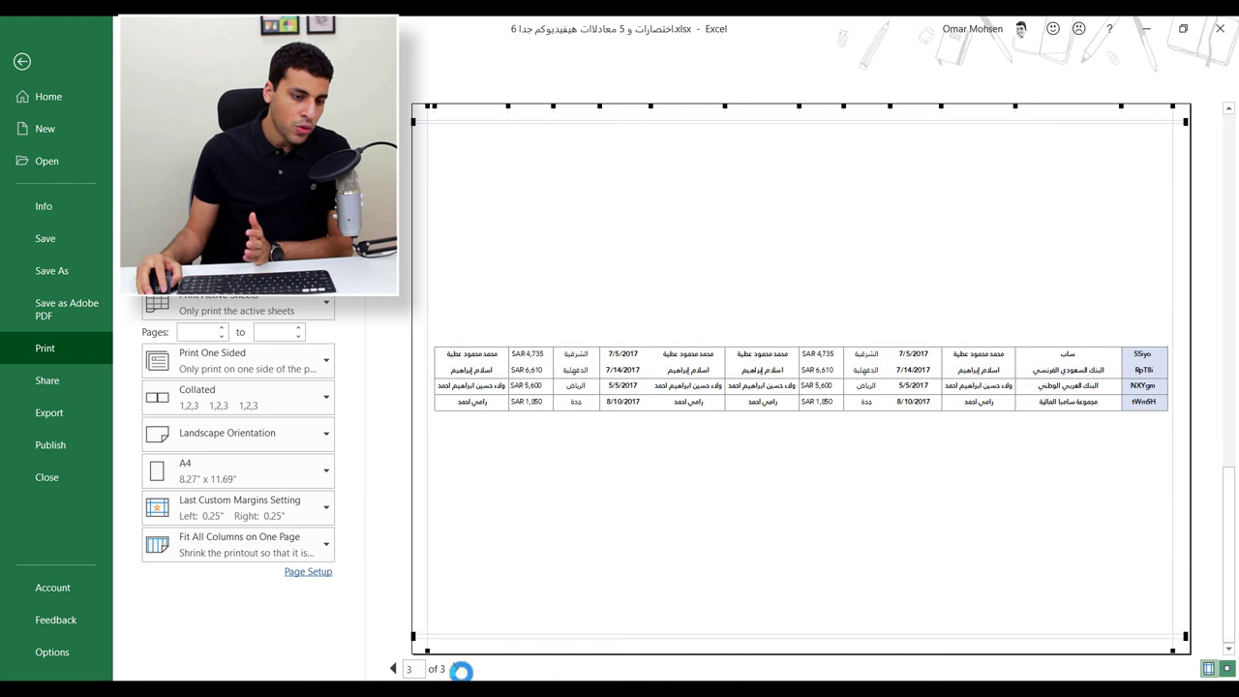
left_click(393, 668)
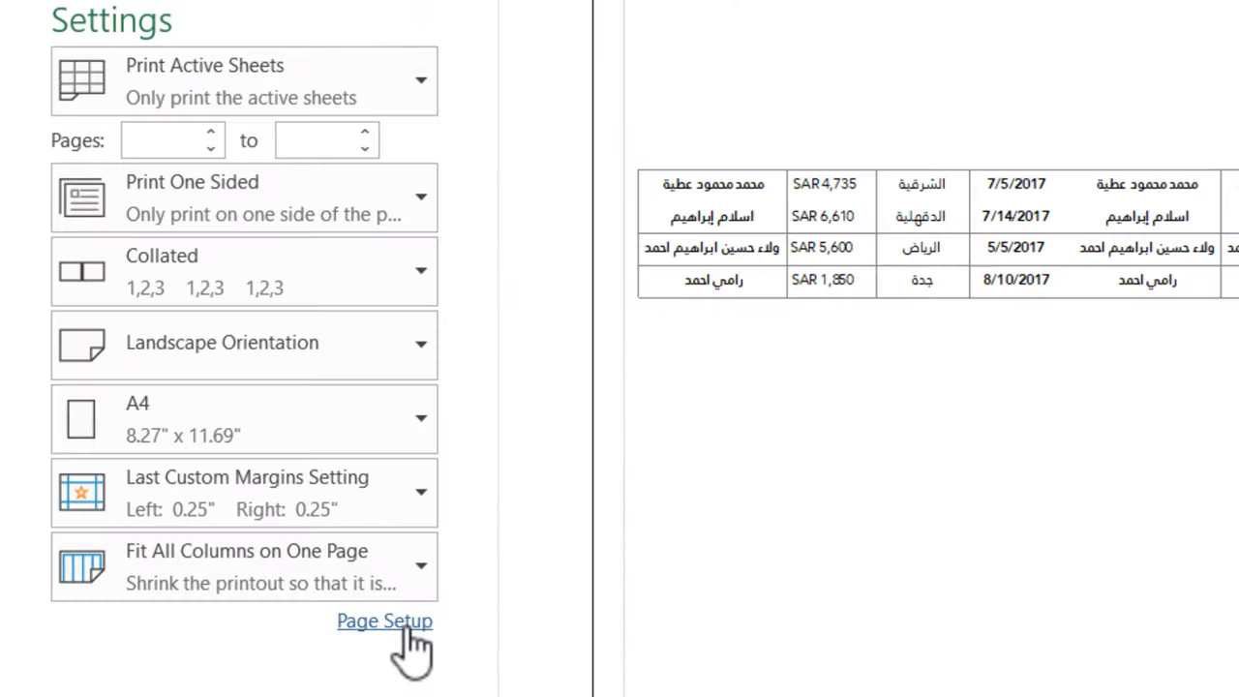
In Page Setup's Margins tab, tick Center on page Horizontally and Vertically and confirm
left_click(307, 571)
left_click(428, 118)
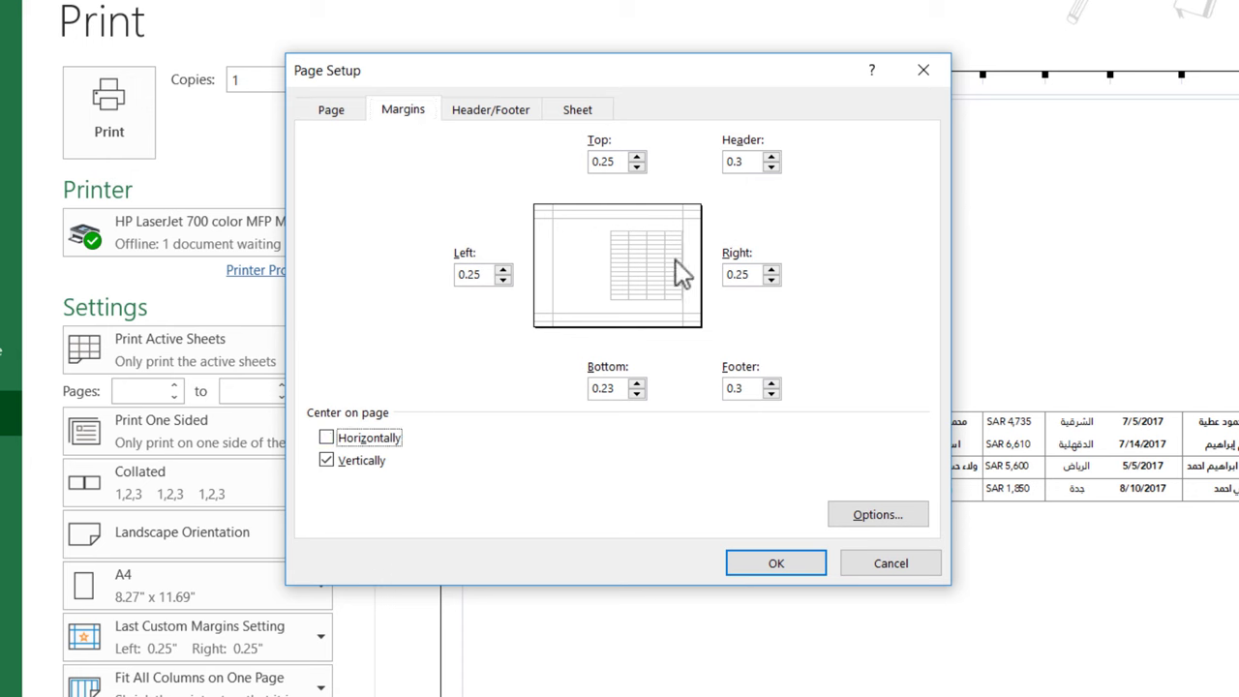
left_click(372, 441)
left_click(362, 464)
left_click(362, 464)
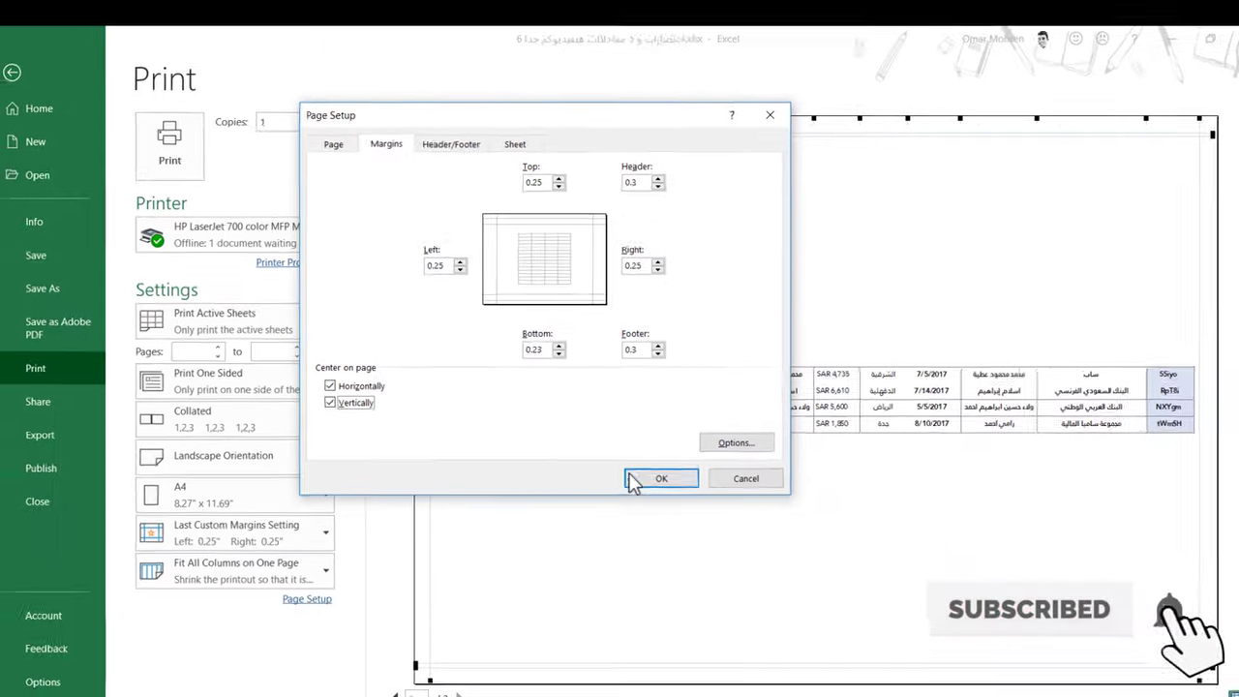
left_click(775, 562)
scroll(1123, 165, "up", 1)
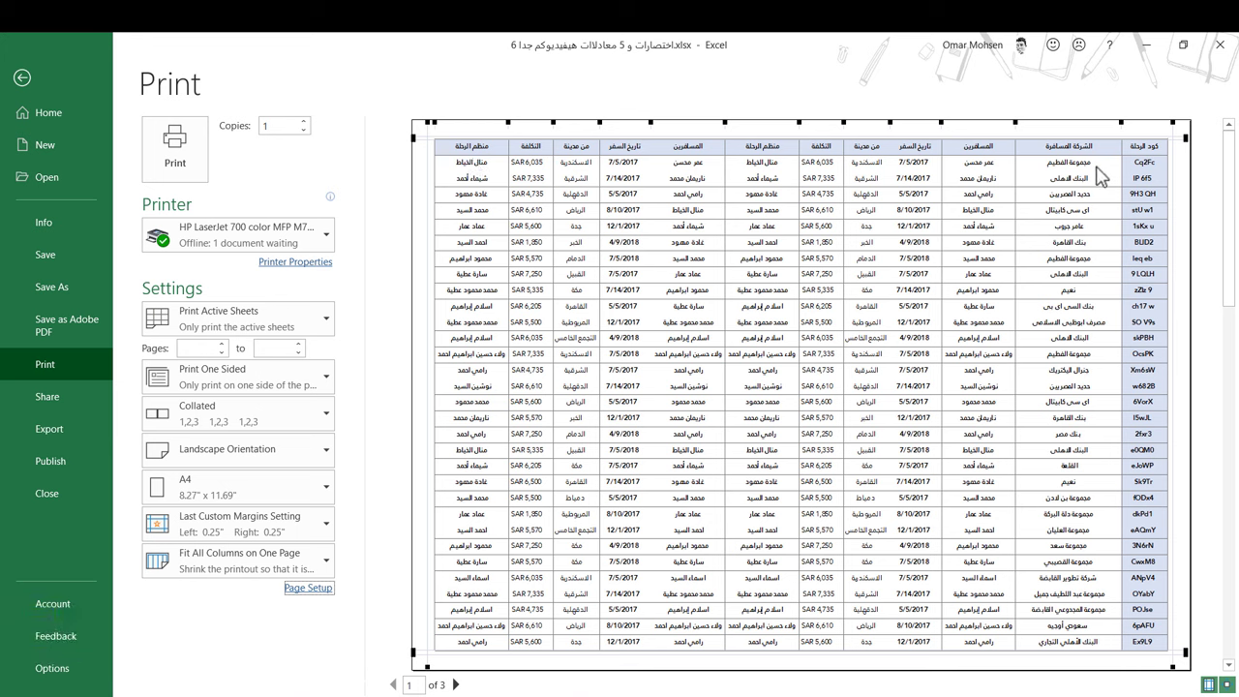
In Print Titles, set rows to repeat at top to $1:$1 and columns at left to $A:$A
left_click(30, 75)
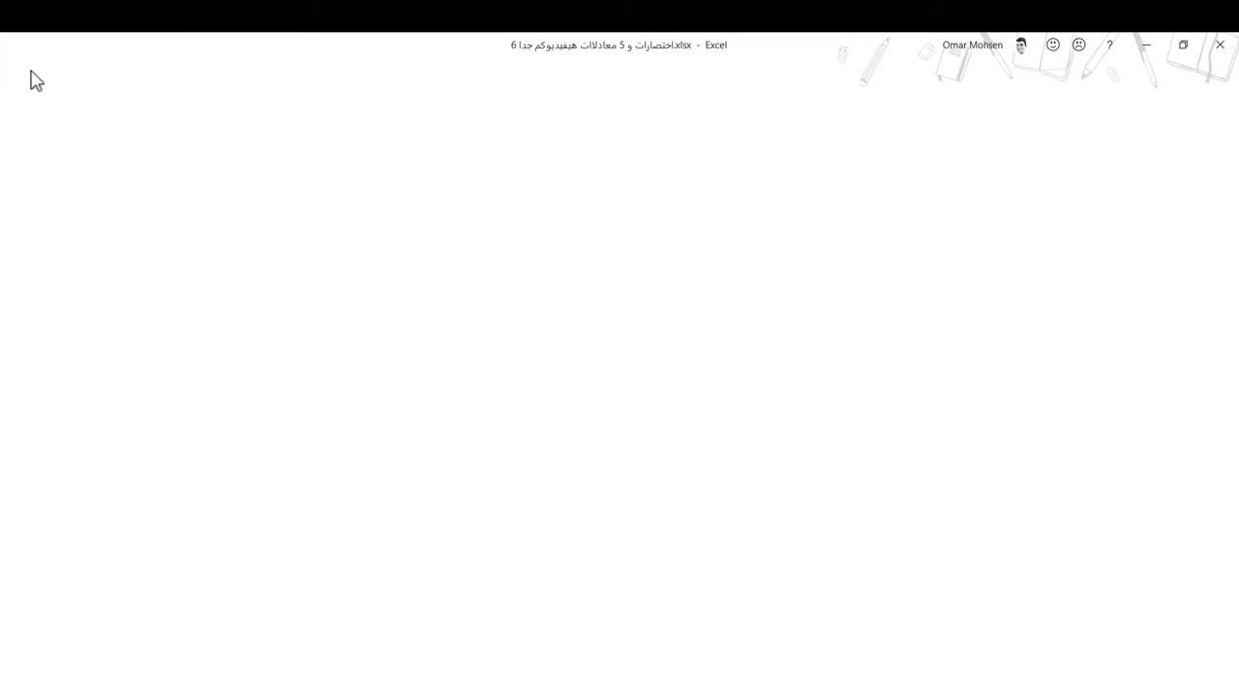
left_click(174, 72)
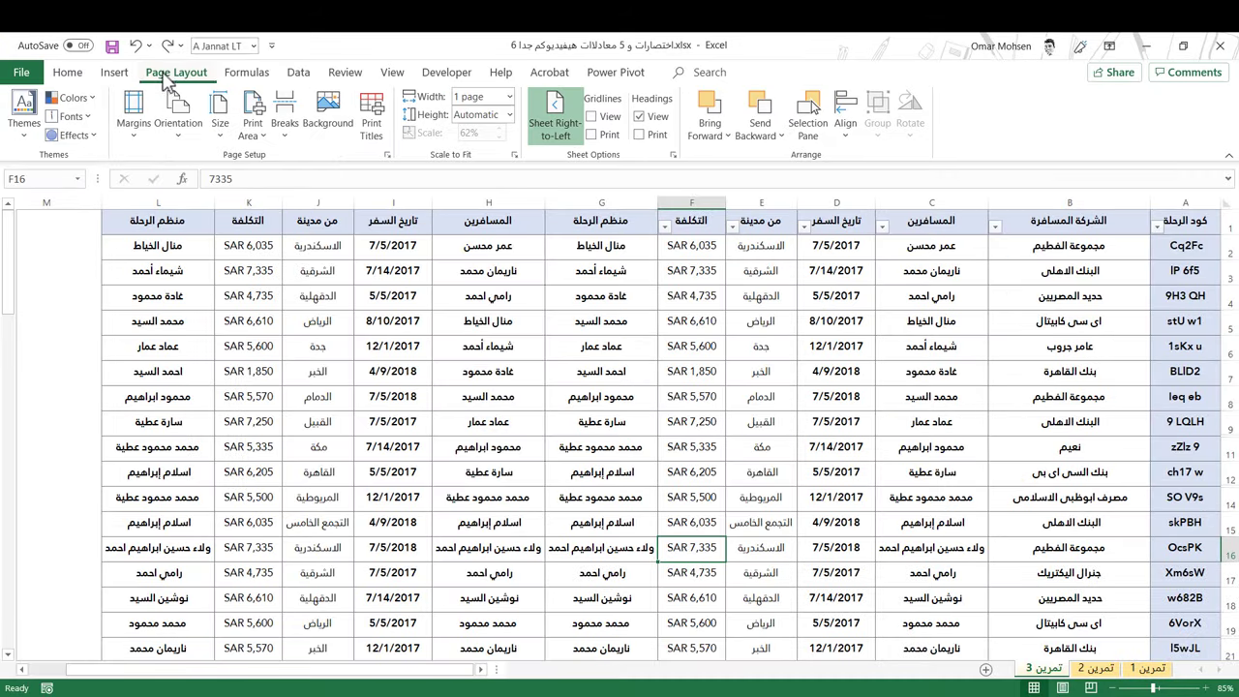
left_click(383, 139)
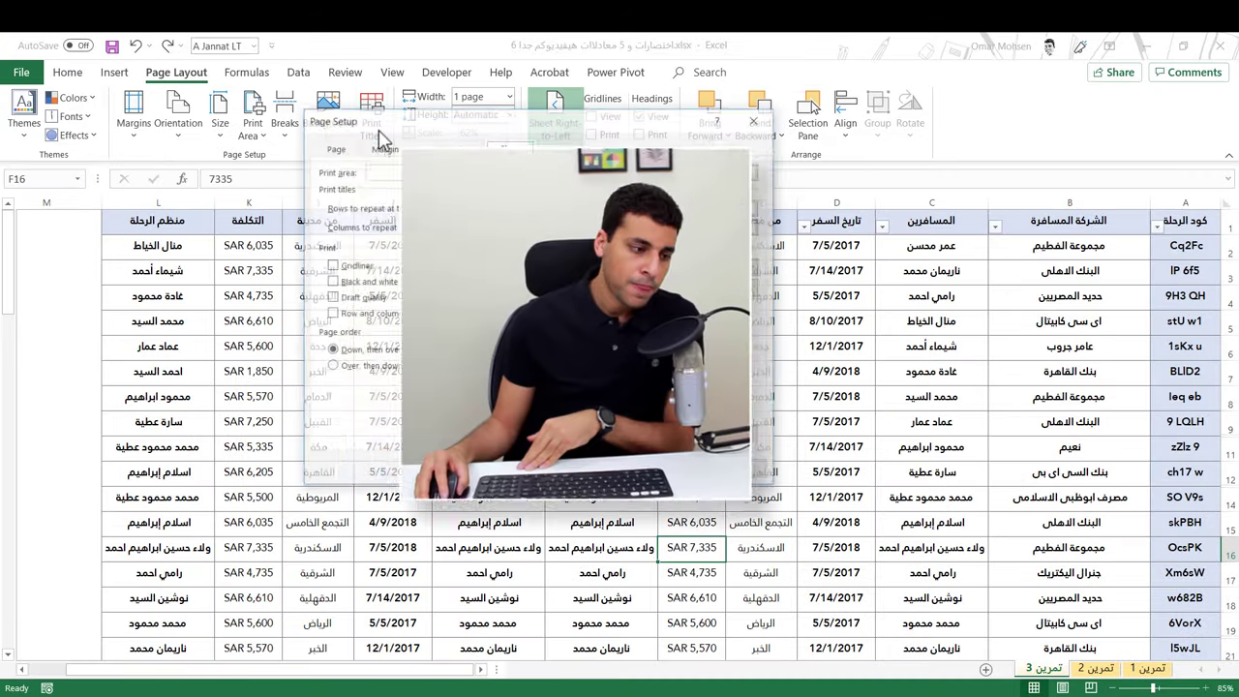
left_click_drag(517, 96, 517, 263)
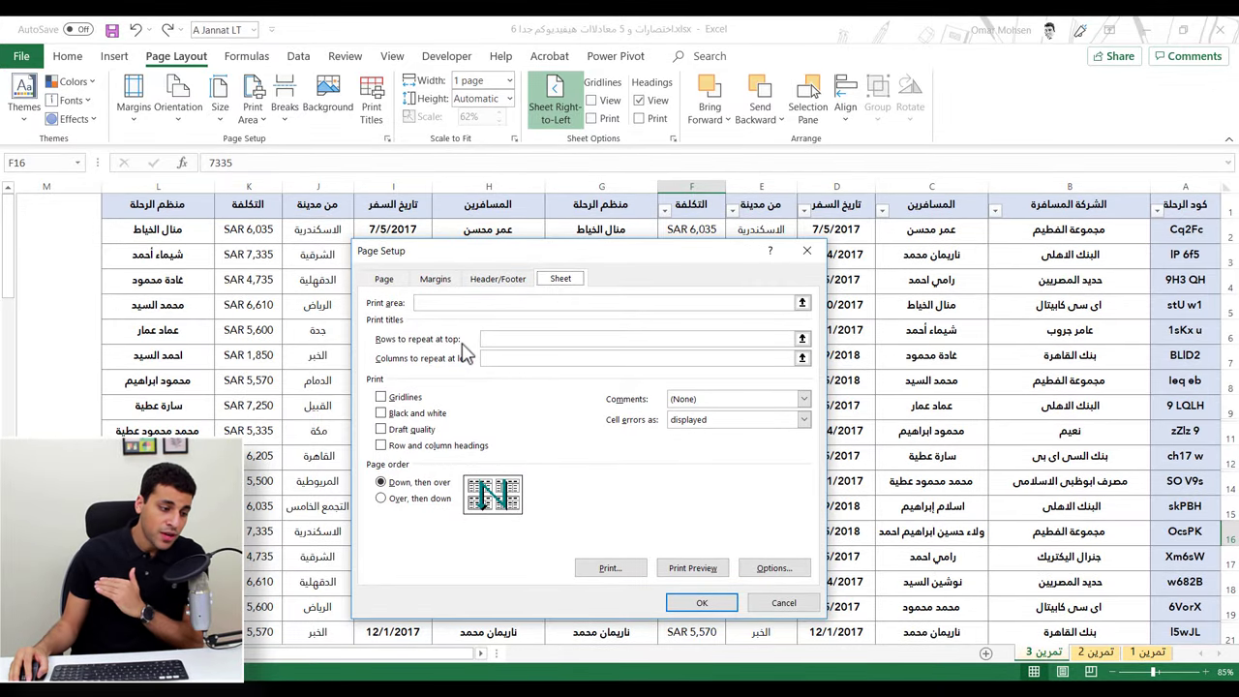
left_click(801, 339)
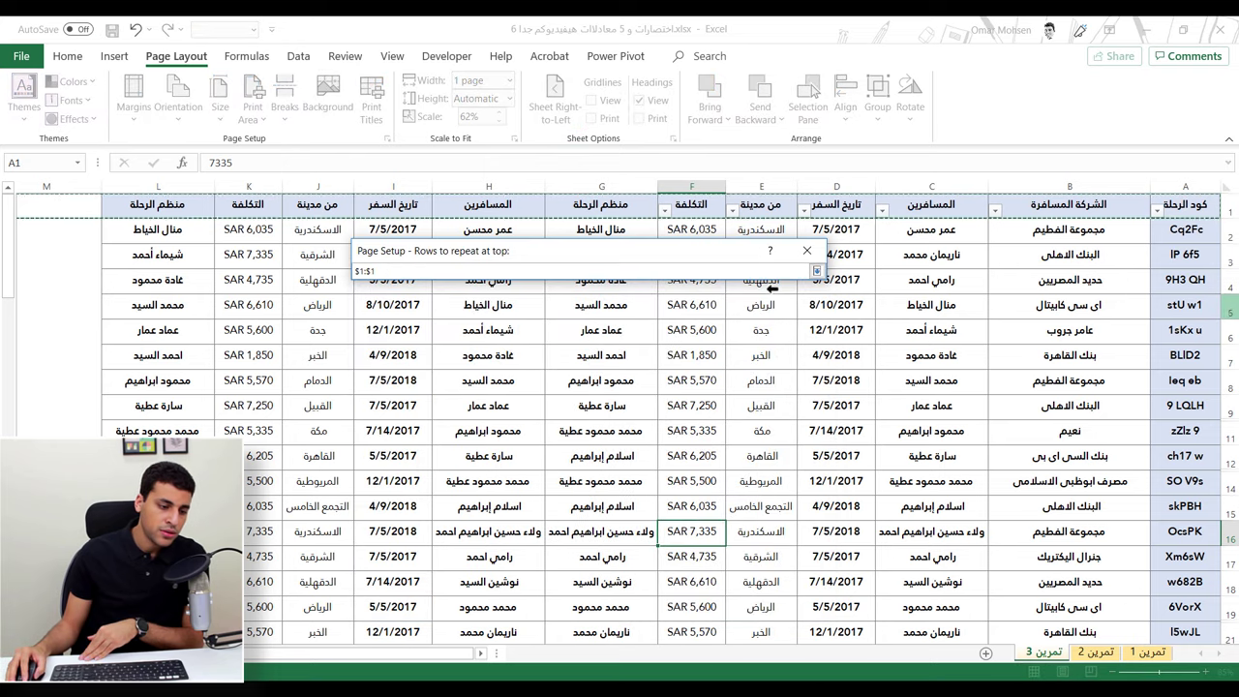
left_click(816, 272)
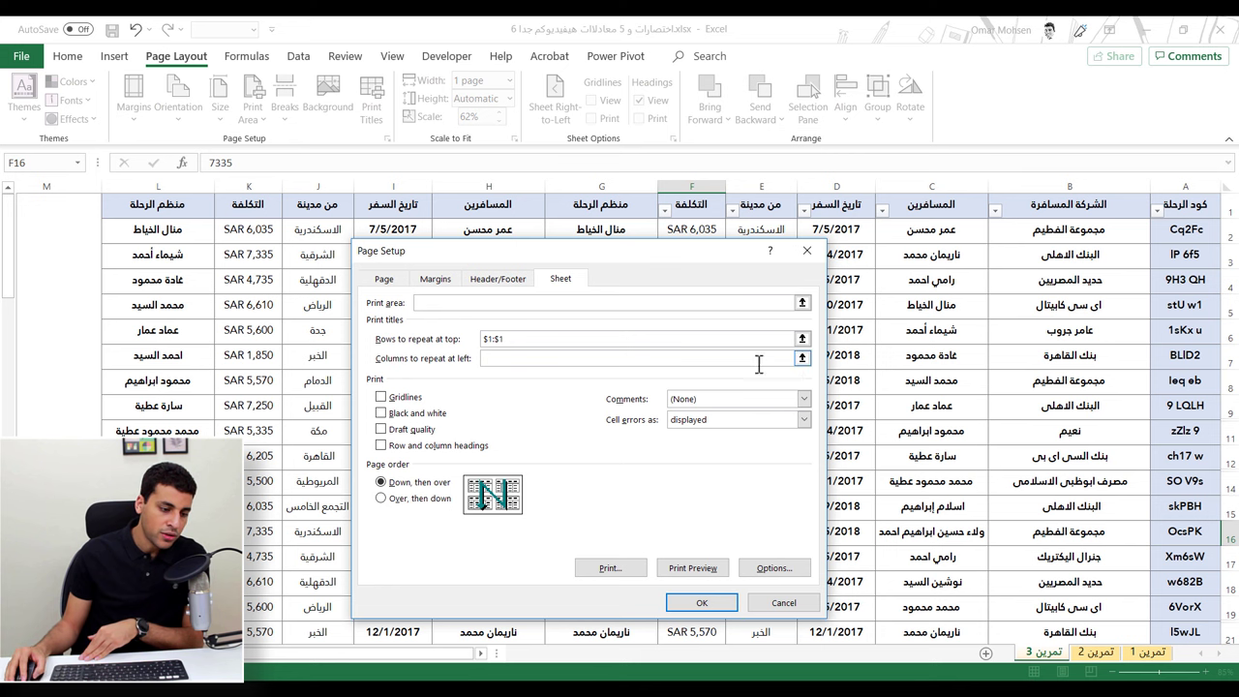
left_click(801, 359)
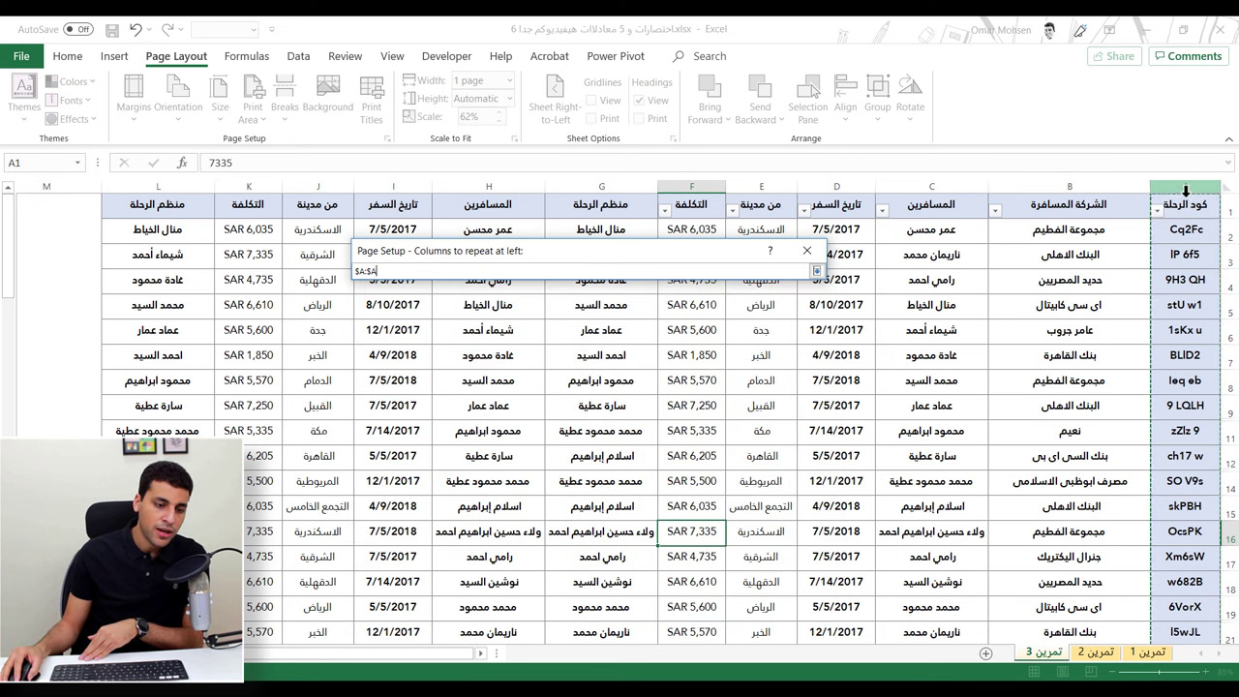
left_click(816, 272)
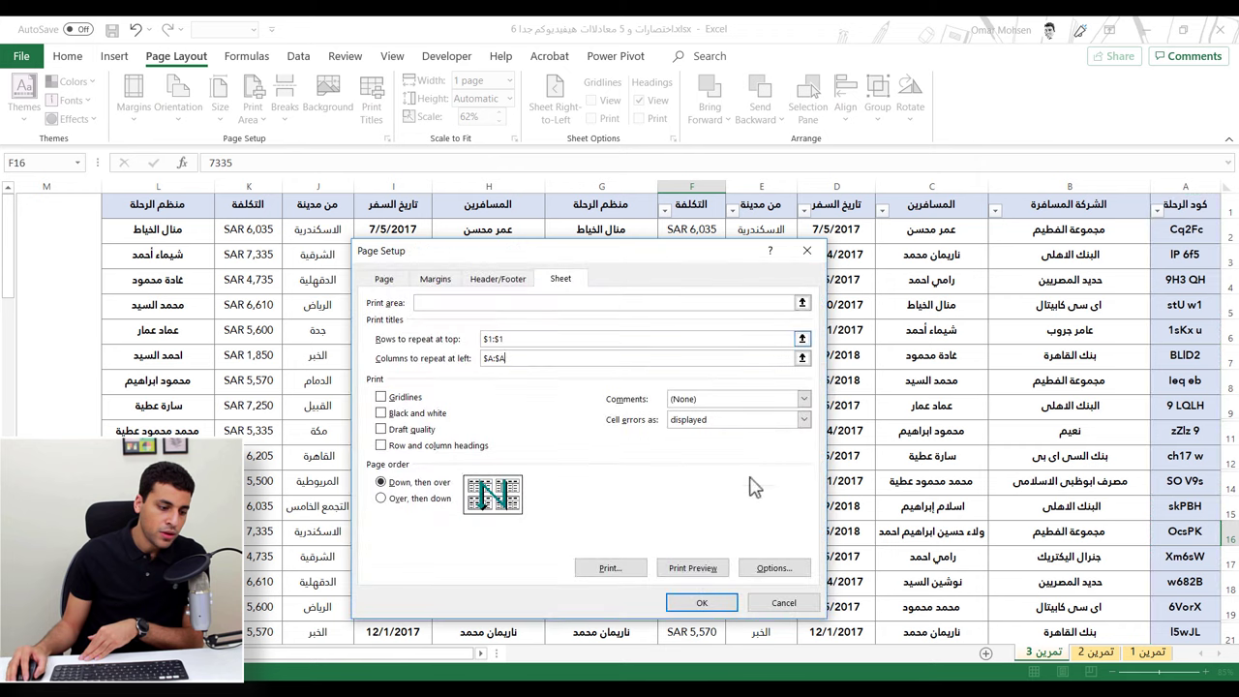
left_click(701, 602)
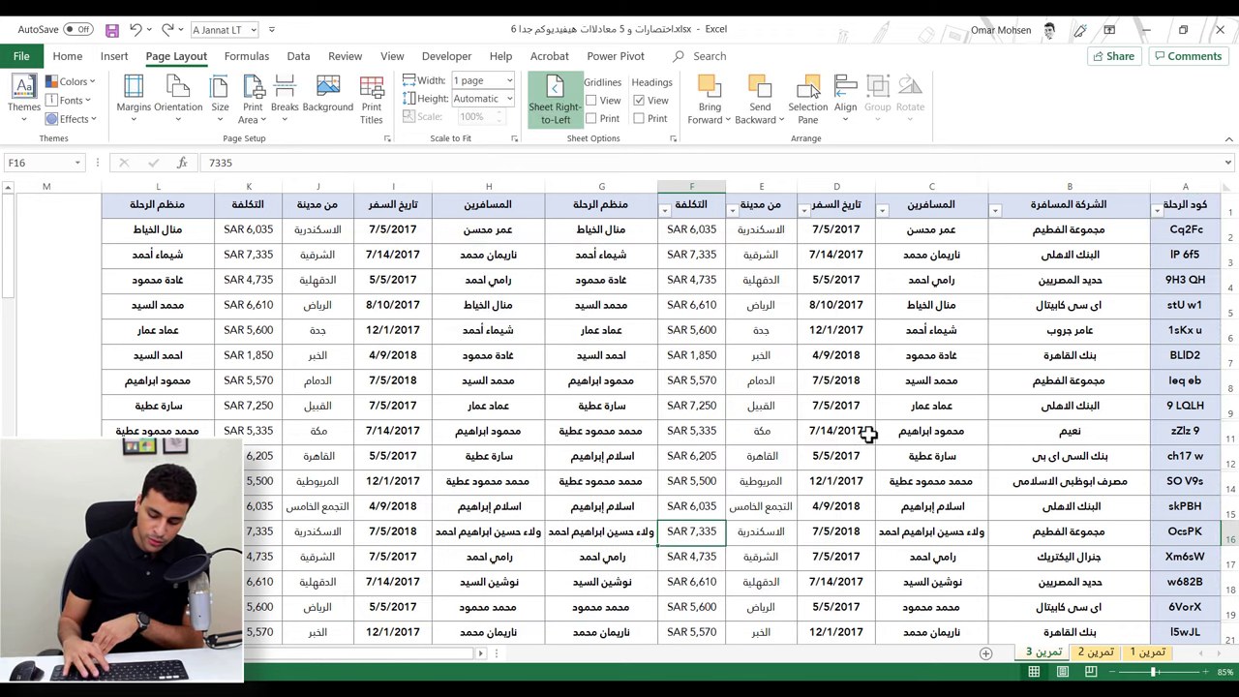
Preview pages 2 and 3 of the printout to check that row 1 and column A repeat
key("ctrl+p")
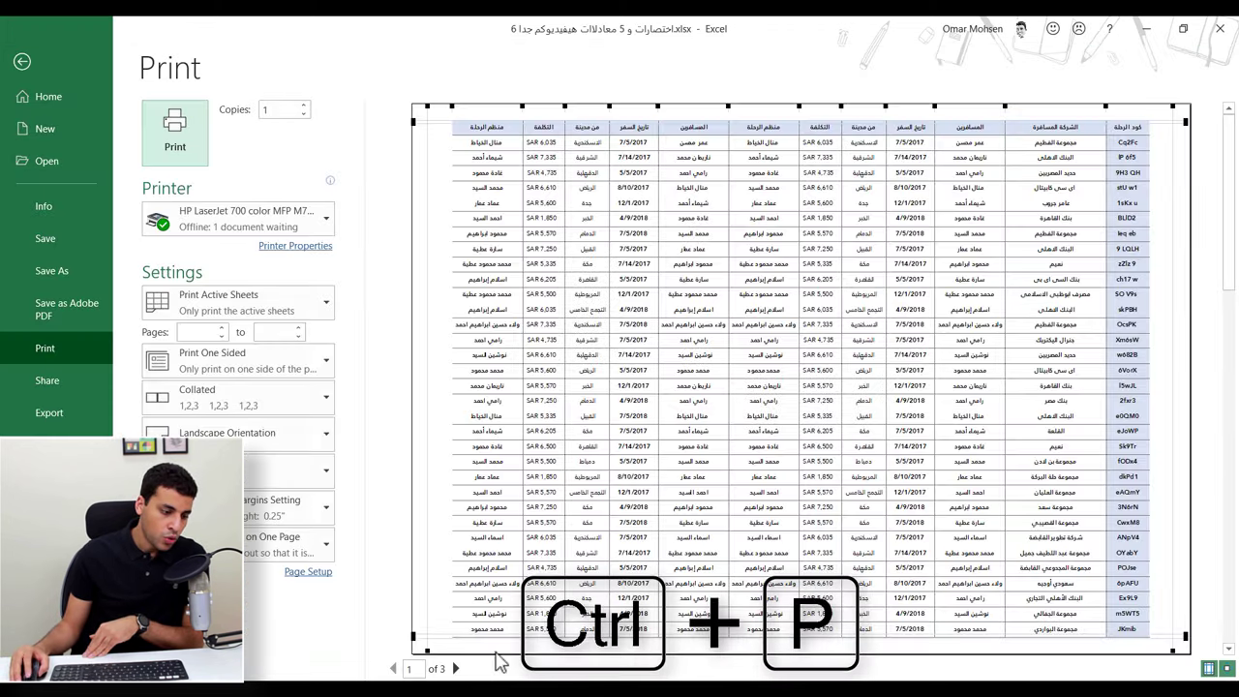
left_click(455, 668)
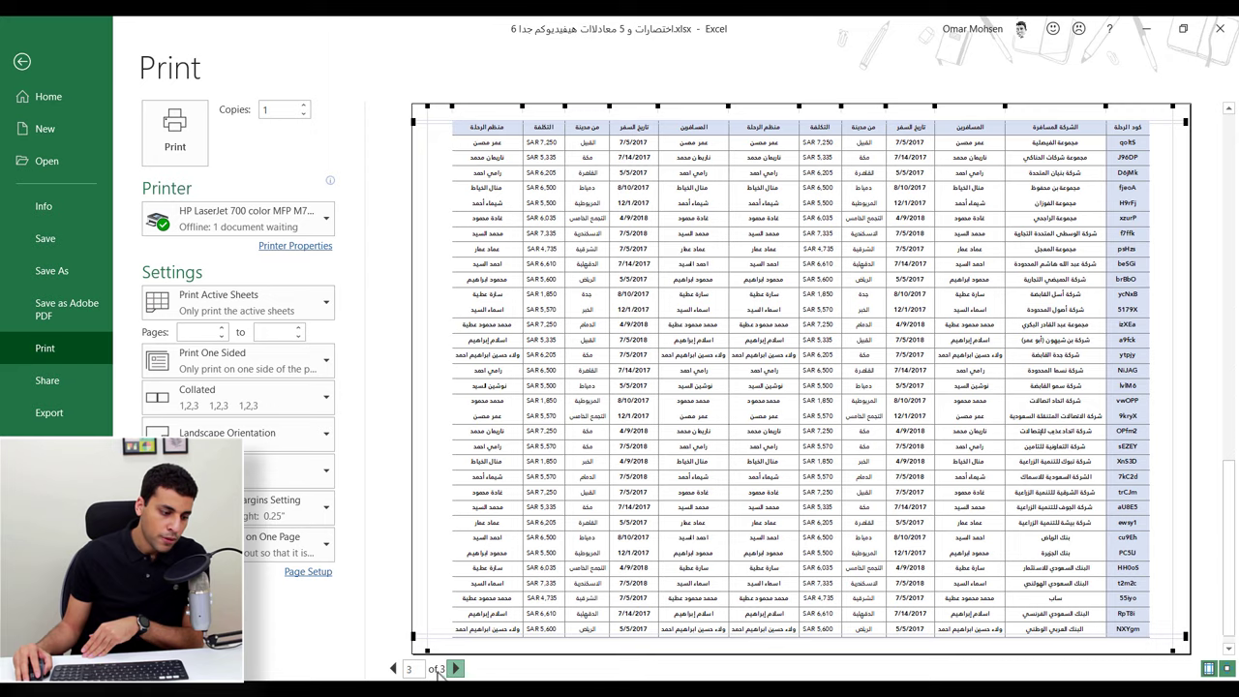
left_click(455, 668)
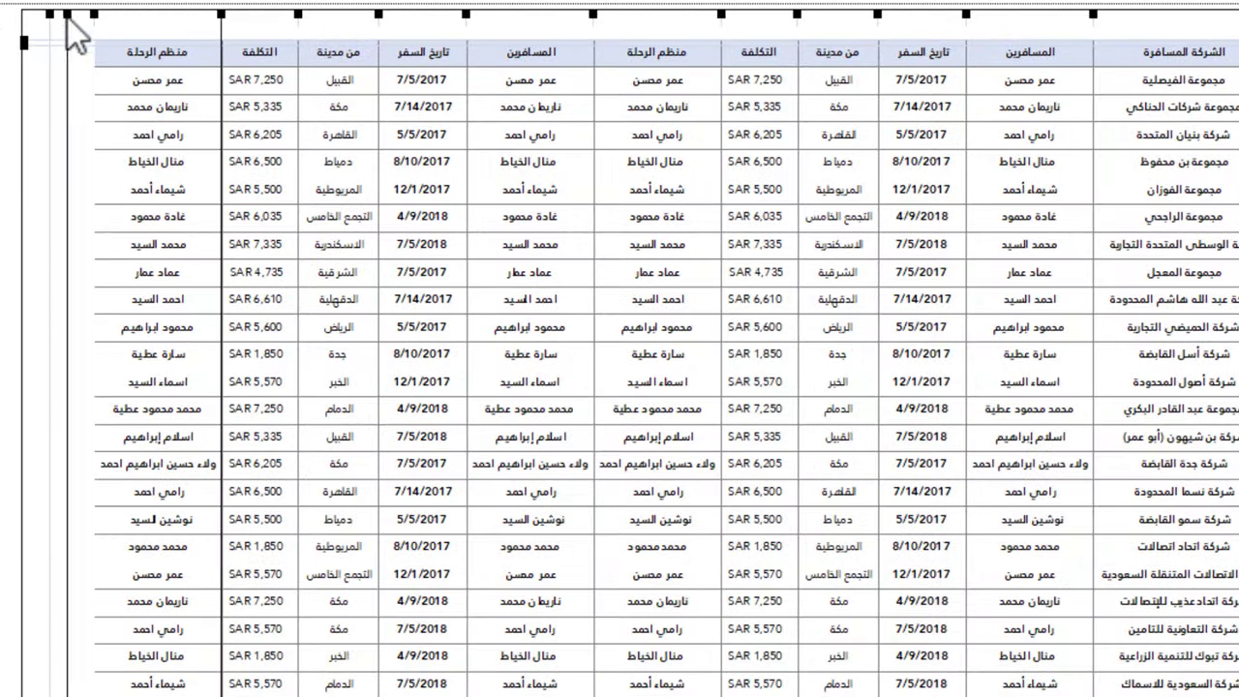
left_click_drag(95, 21, 96, 23)
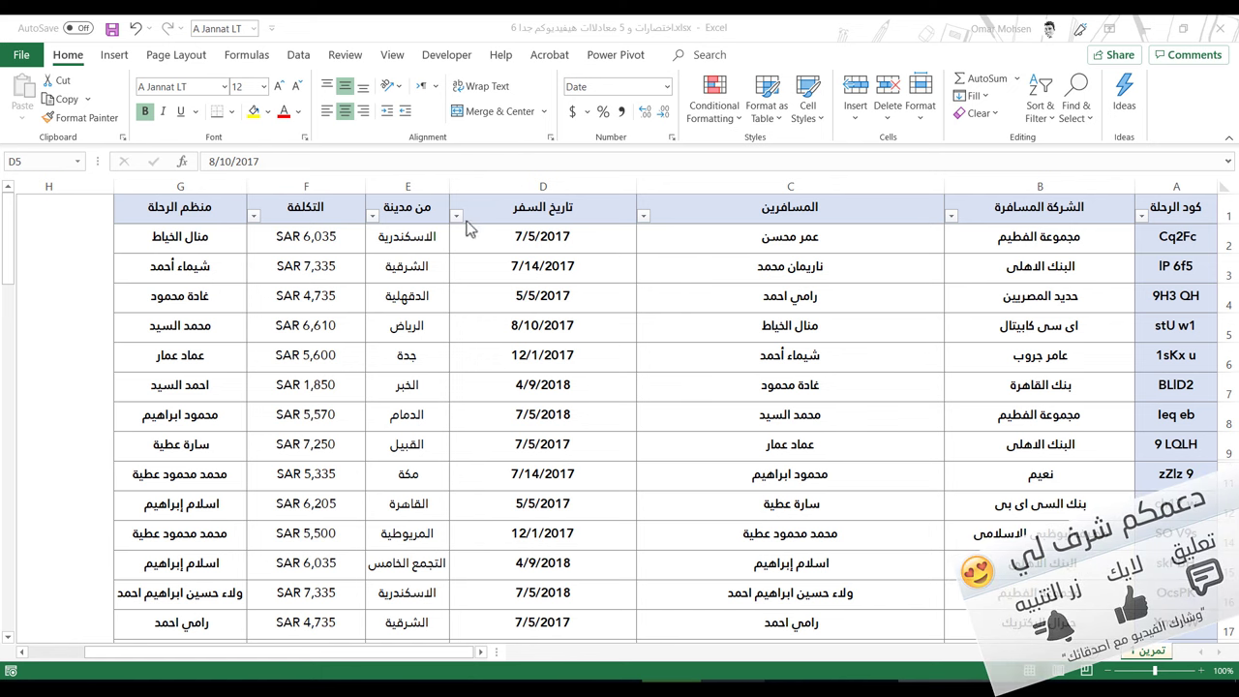
Select the whole travel table sheet with the Select All corner button
key("alt+Tab")
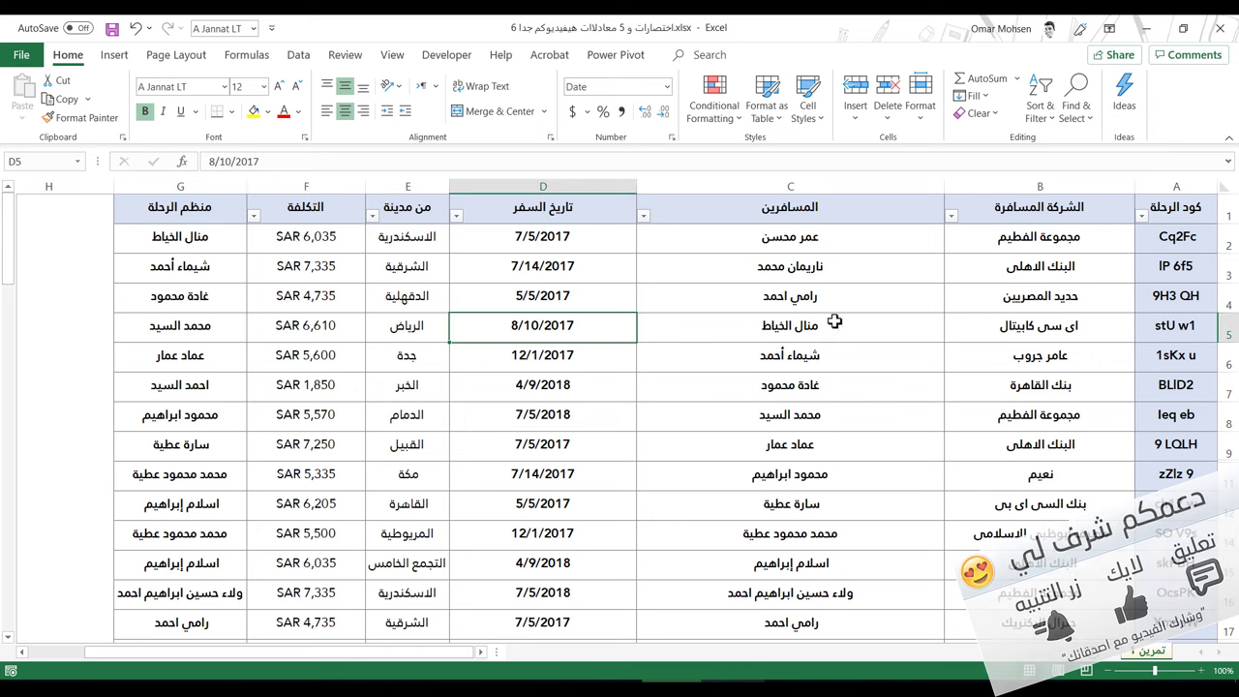
left_click(1227, 188)
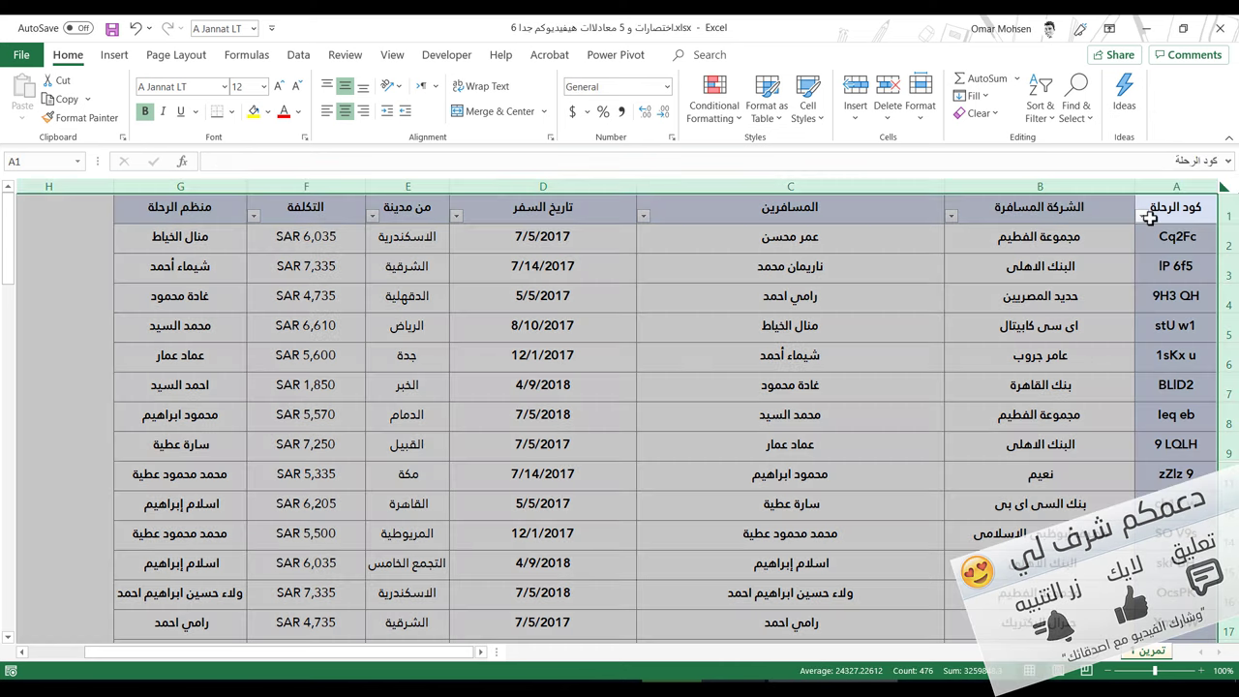